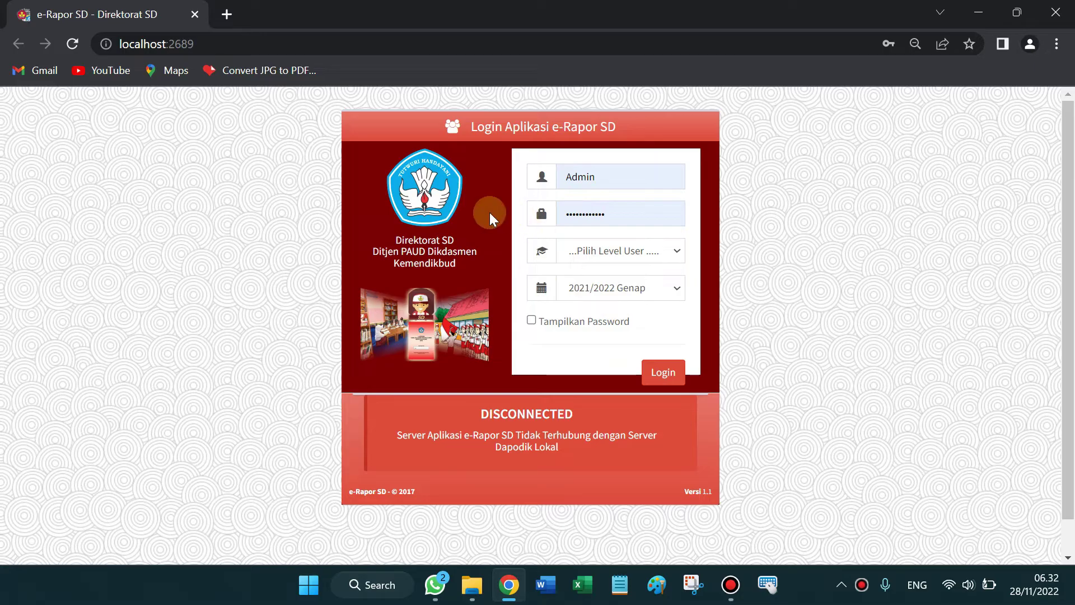
Step: Choose Admin and 2021/2022 Genap, submit the login, then stop the stalled page load
click(673, 250)
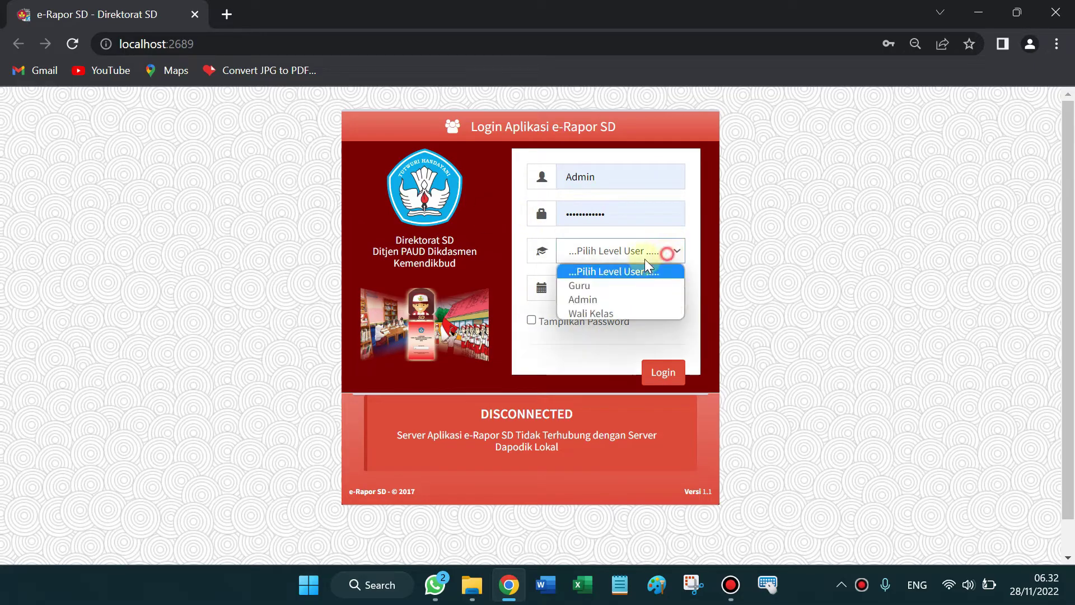
click(586, 298)
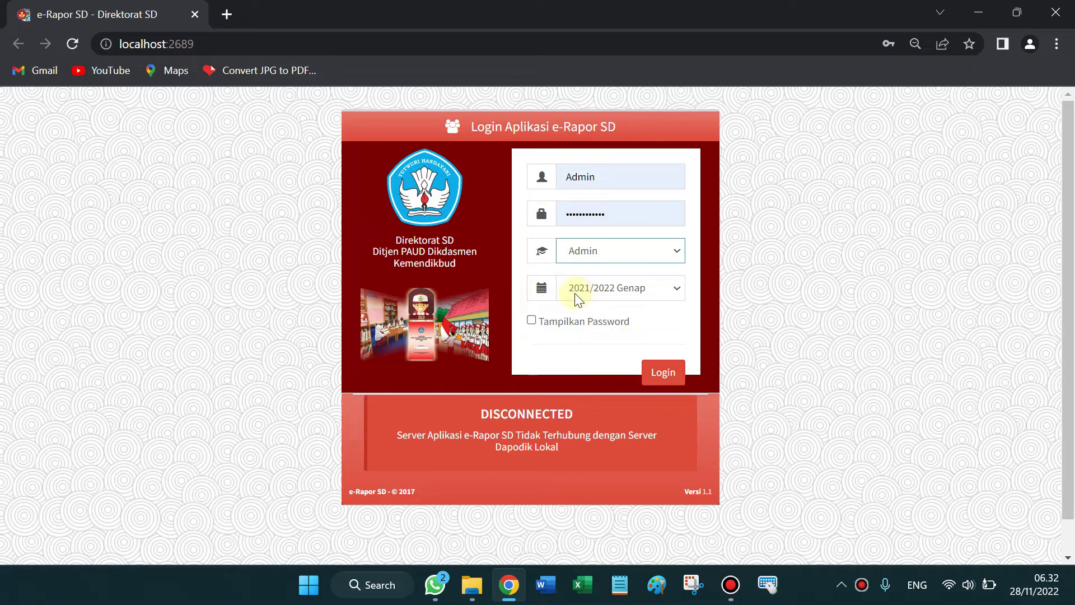
click(665, 297)
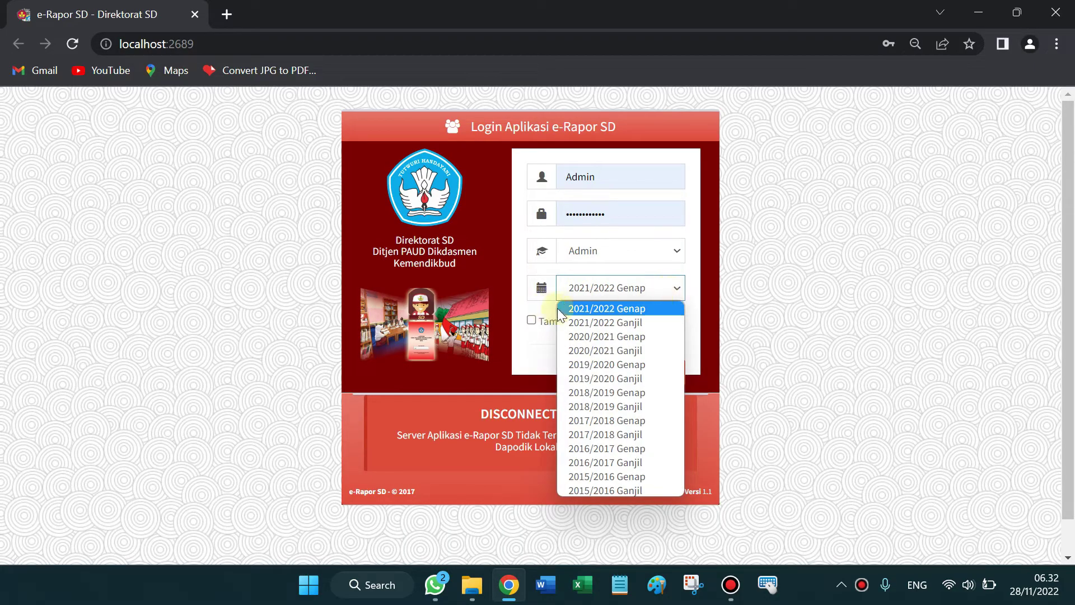
click(644, 309)
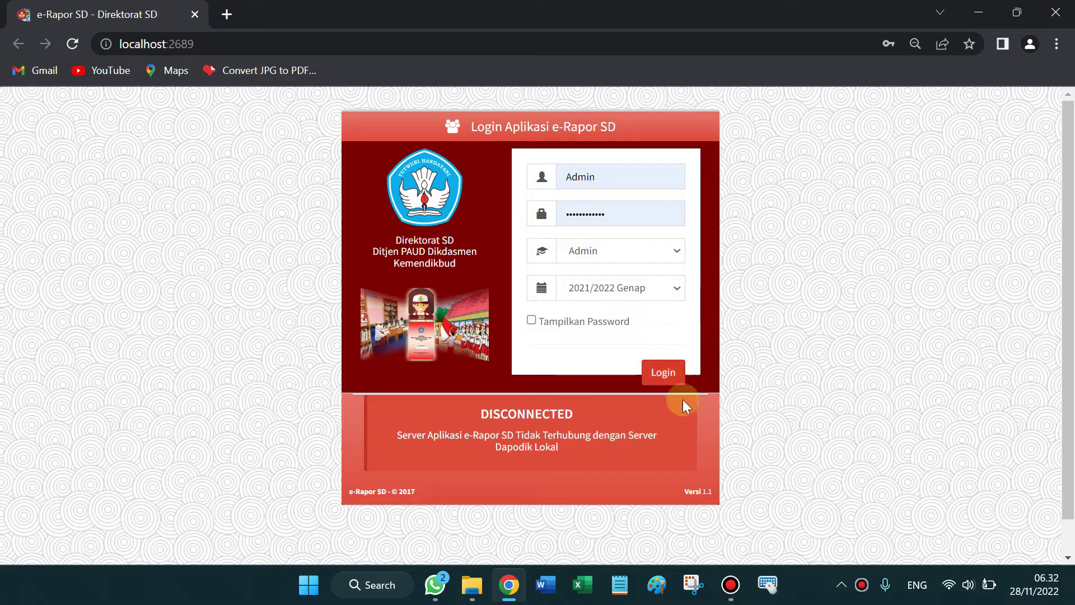
click(661, 372)
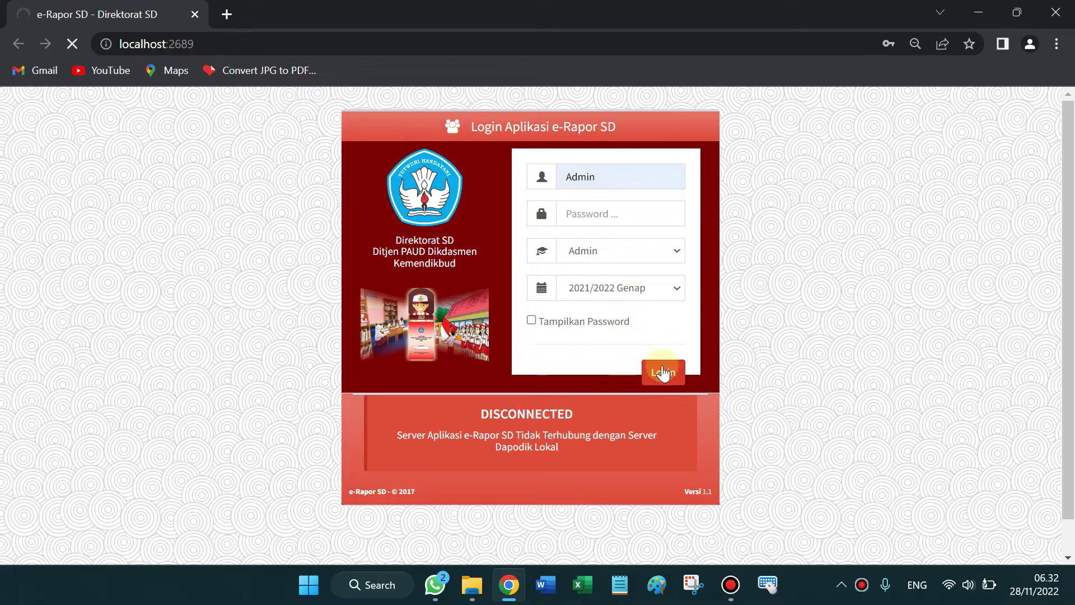
click(72, 44)
Step: Re-select Admin and log in again to reach the SD NEGERI CIJEUNGJING I dashboard
click(663, 372)
click(650, 273)
click(621, 250)
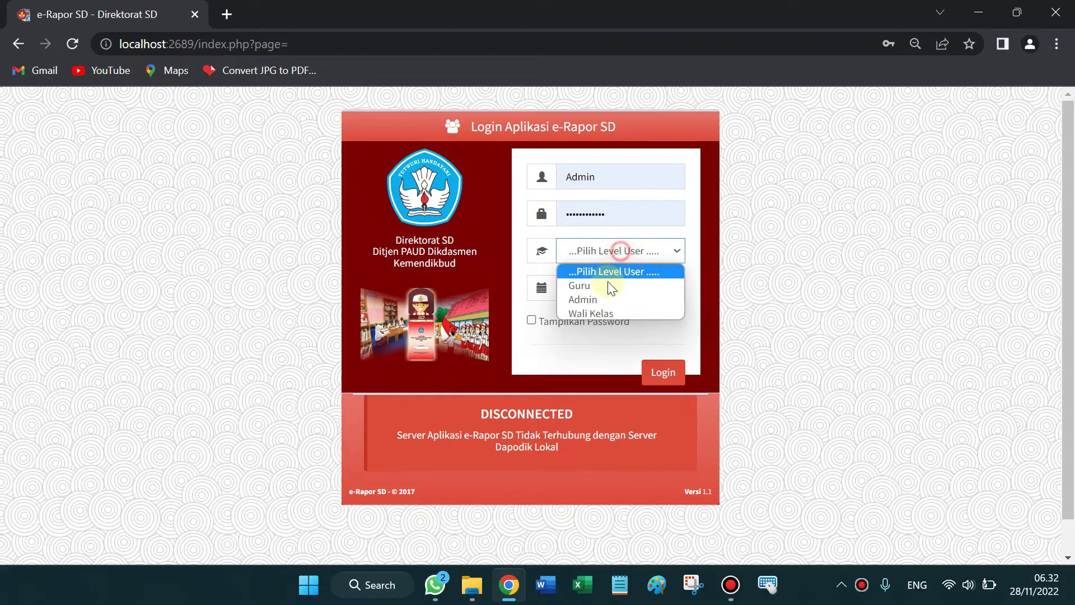
click(603, 301)
click(660, 371)
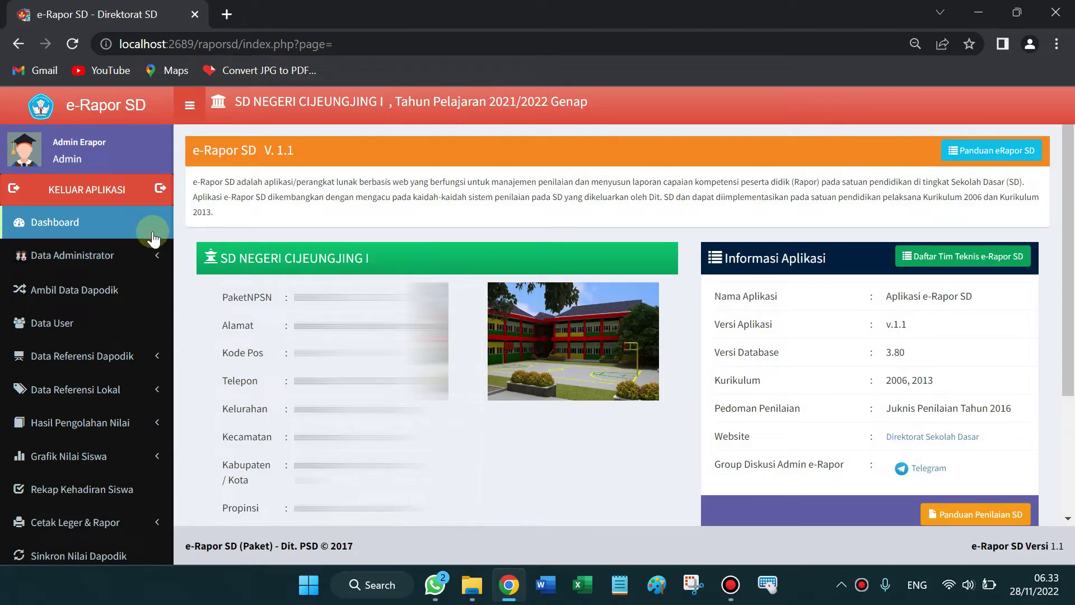
Step: Open Ambil Data Dapodik and highlight its DISCONNECTED server connection message
click(62, 298)
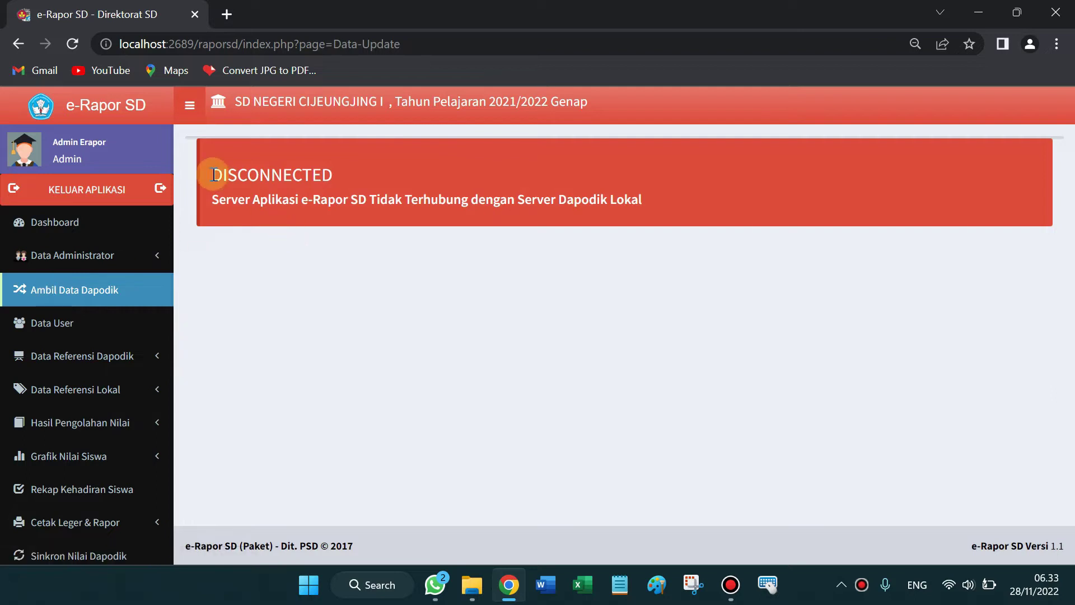
drag(218, 175, 378, 171)
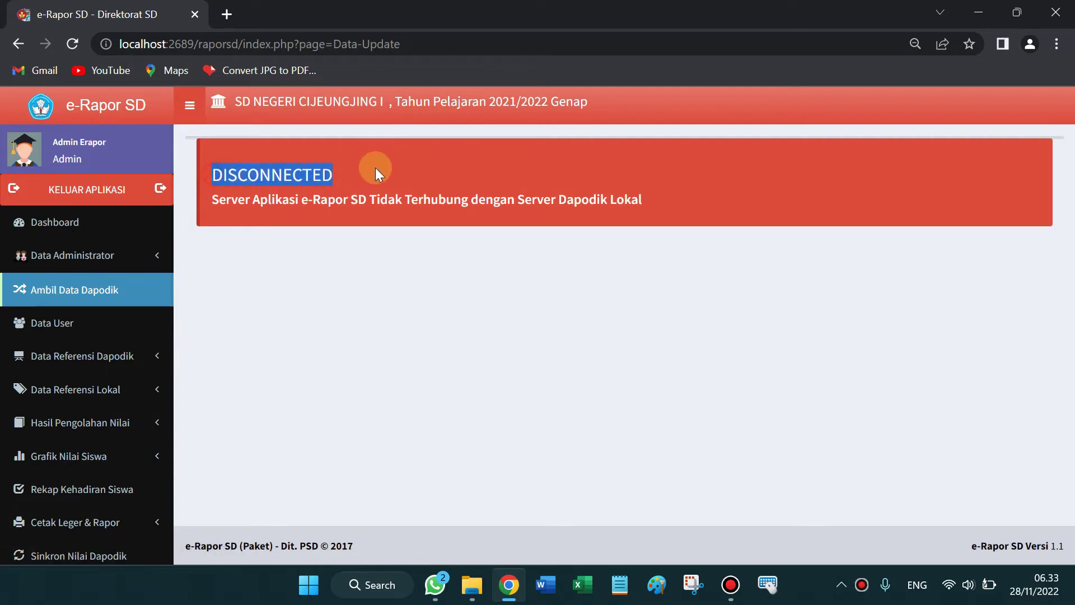
click(228, 200)
drag(228, 200, 393, 203)
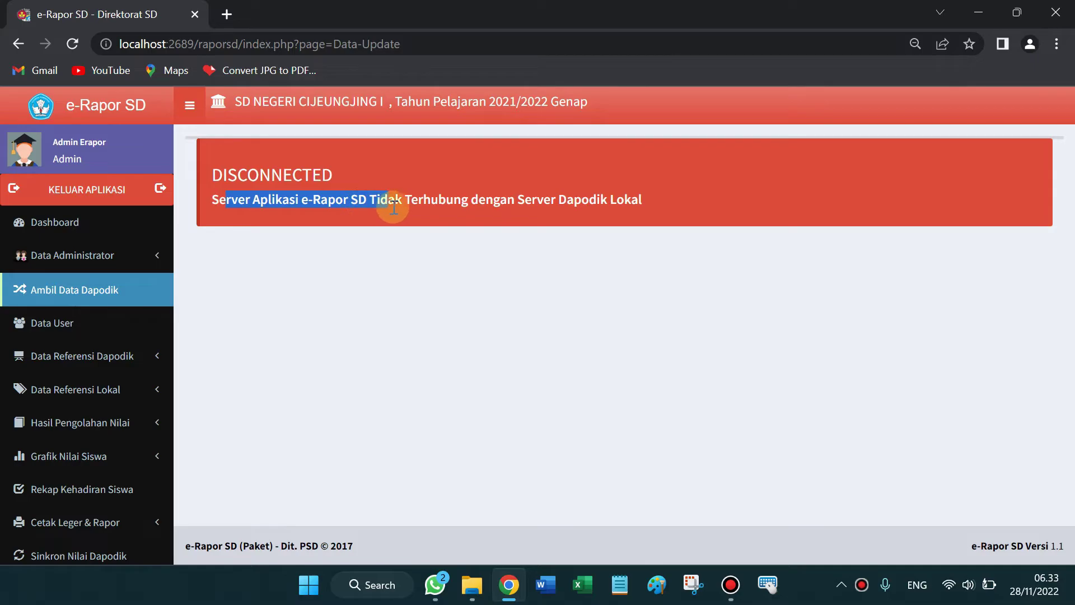
drag(464, 220, 623, 231)
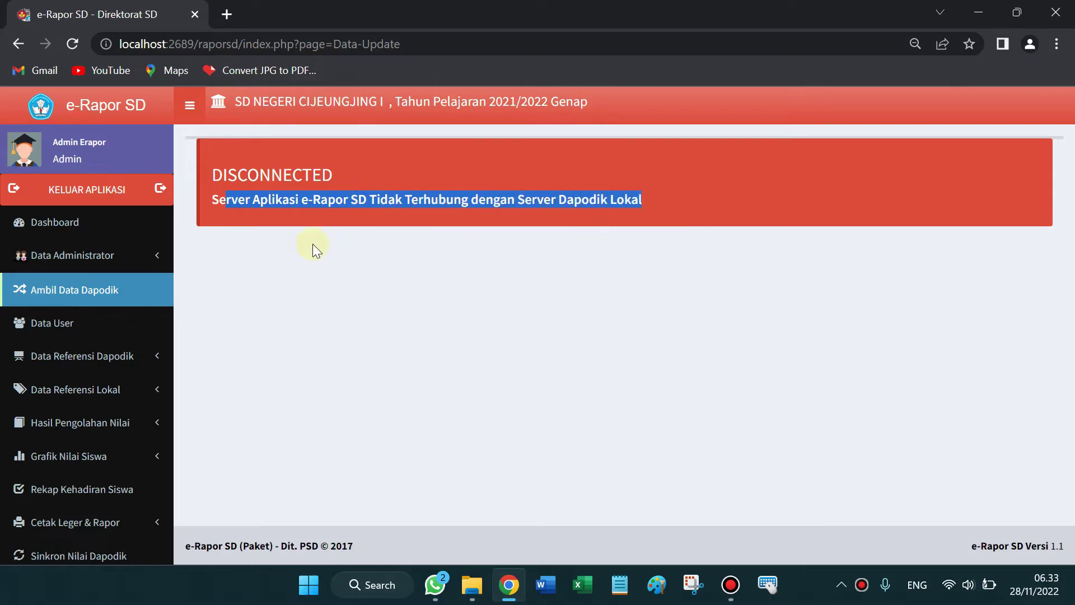
drag(560, 180, 648, 205)
Step: Highlight the Tahun Pelajaran 2021/2022 Genap semester label in the page header
click(643, 202)
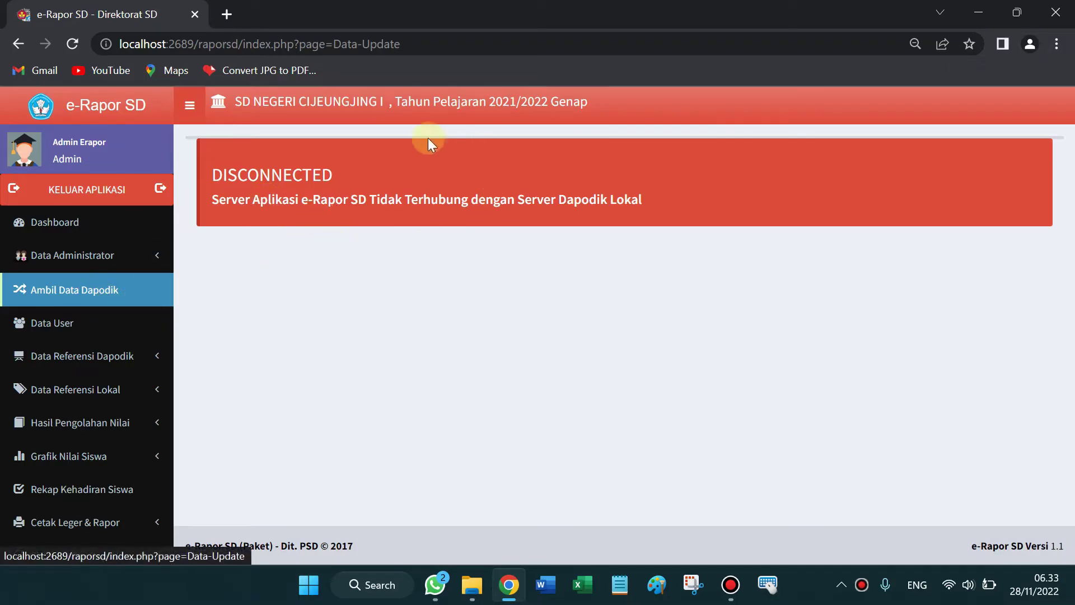
drag(394, 102, 582, 102)
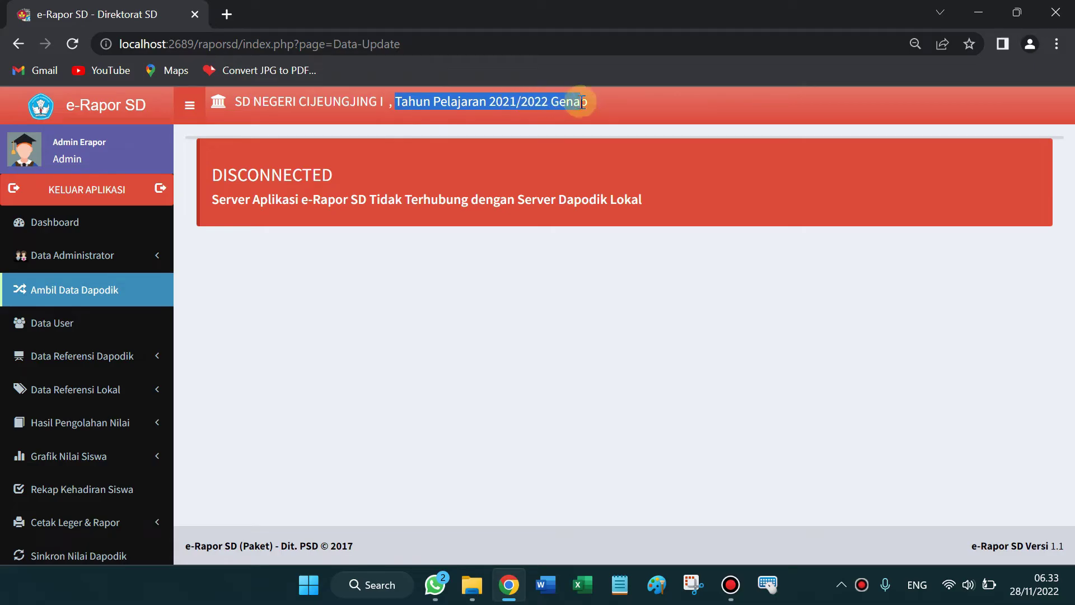
click(410, 103)
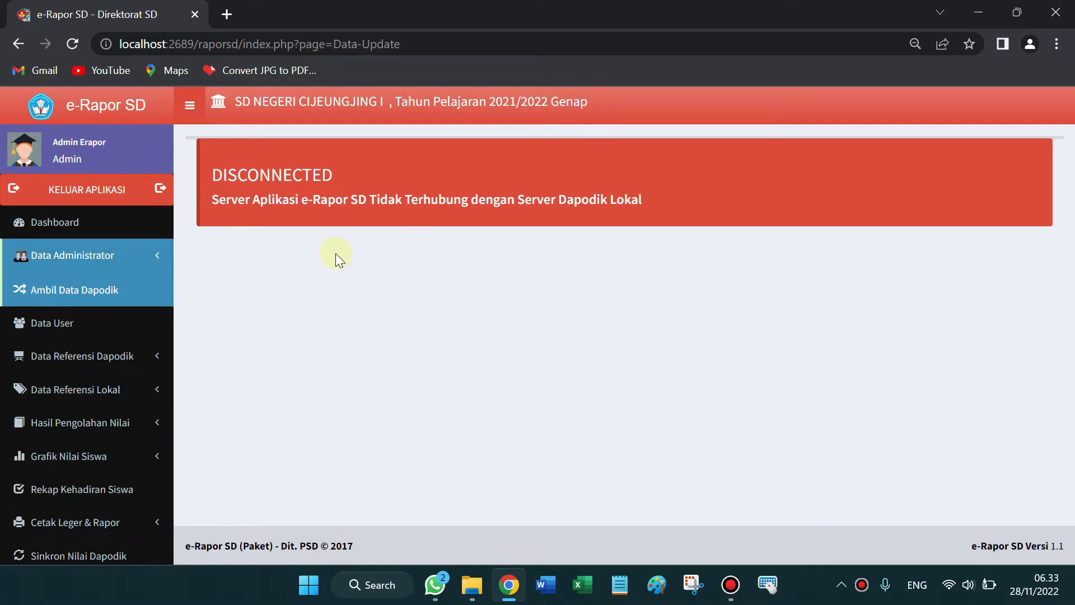
drag(488, 102, 593, 97)
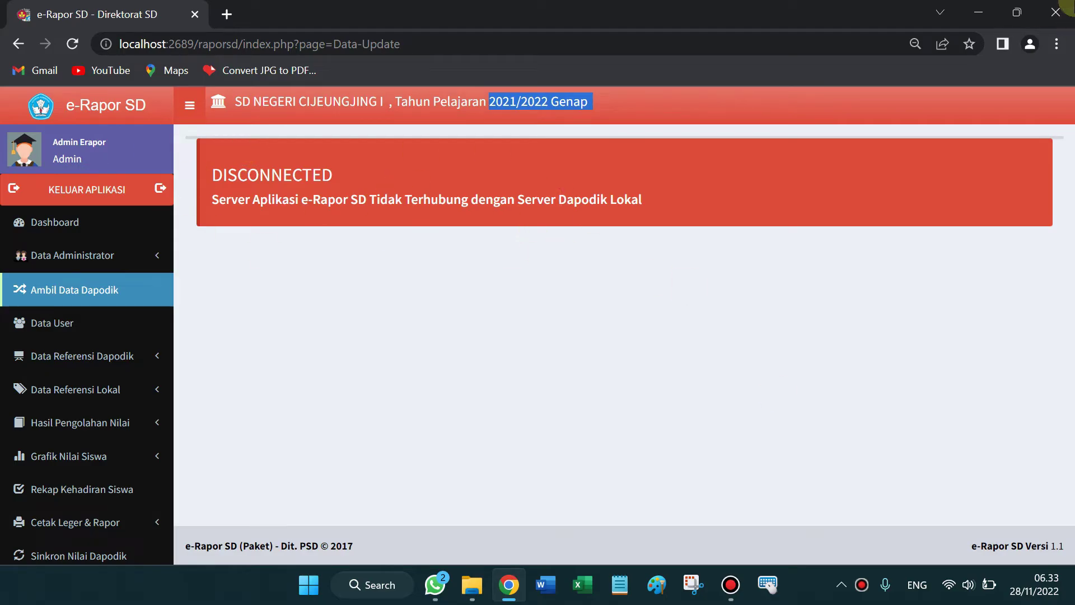
Step: Close the browser, refresh the desktop and bring the Downloads folder window forward
click(1055, 11)
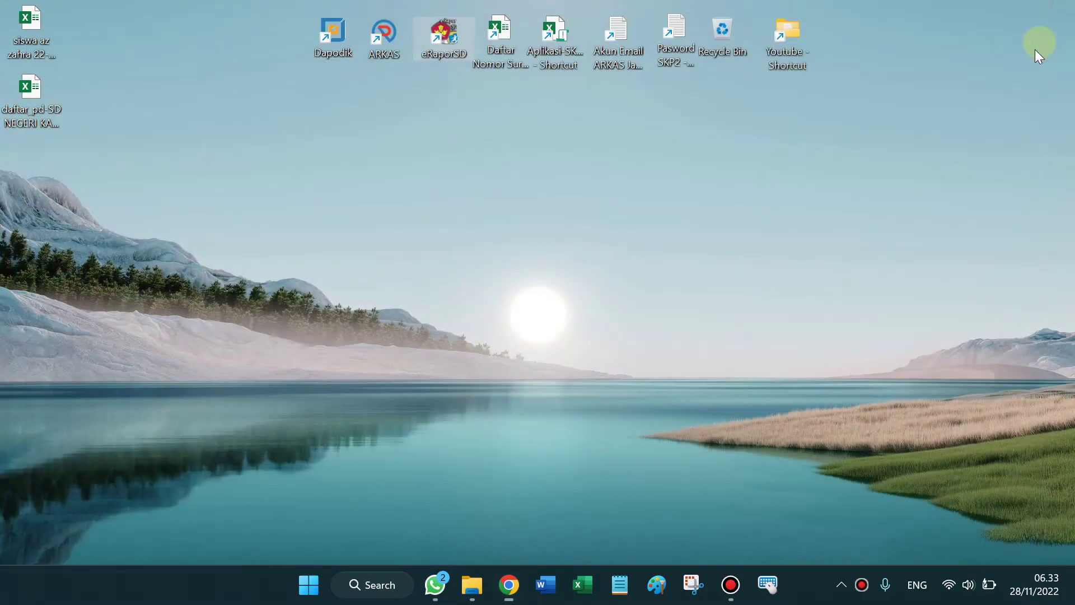
right_click(289, 300)
click(290, 306)
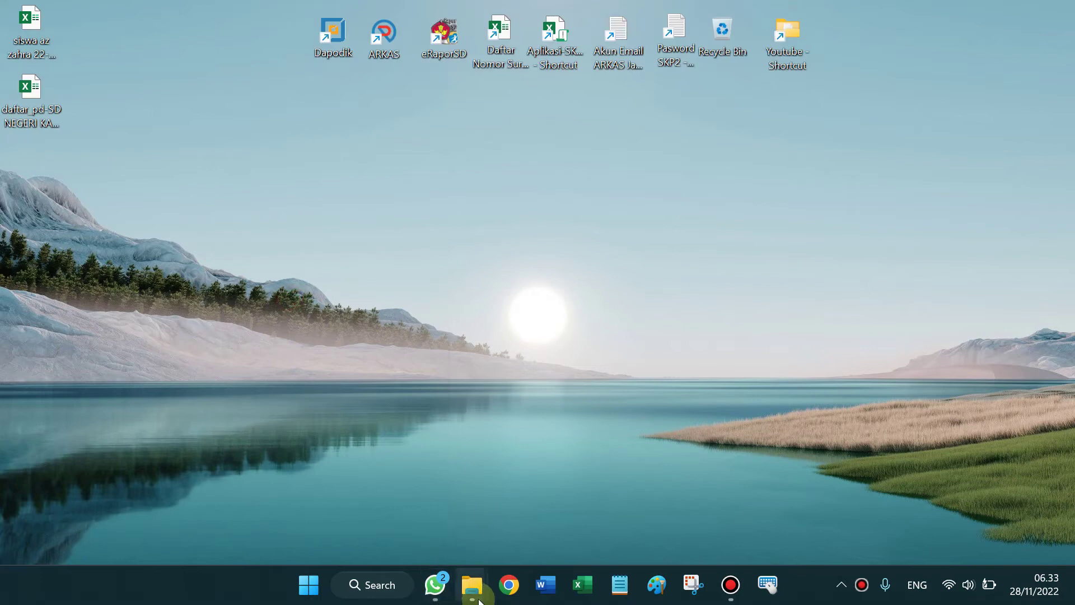
mouse_move(472, 585)
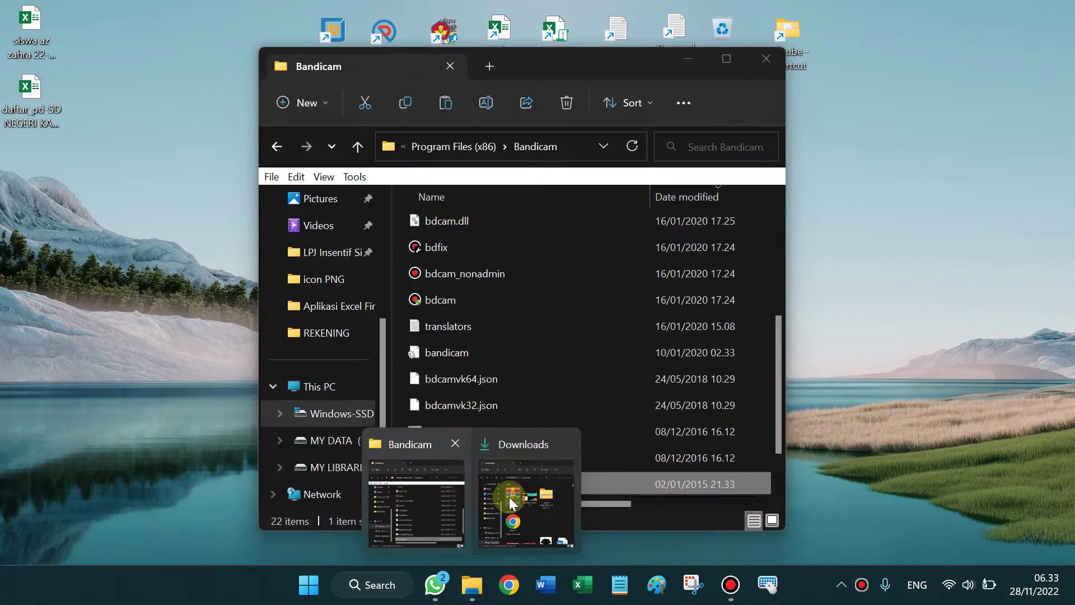
click(510, 495)
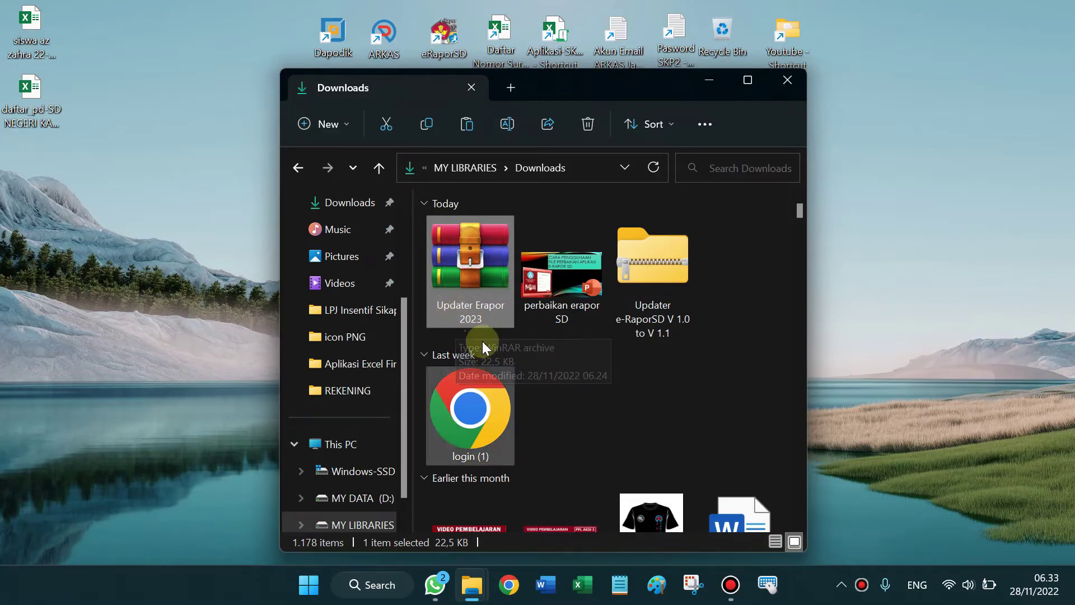
right_click(879, 211)
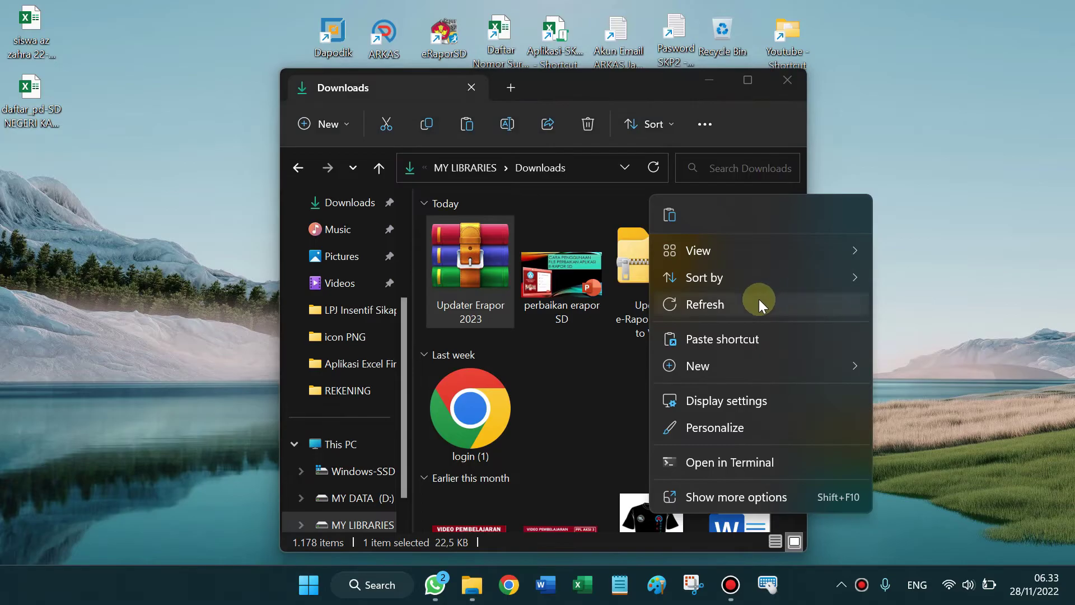
click(757, 299)
click(419, 280)
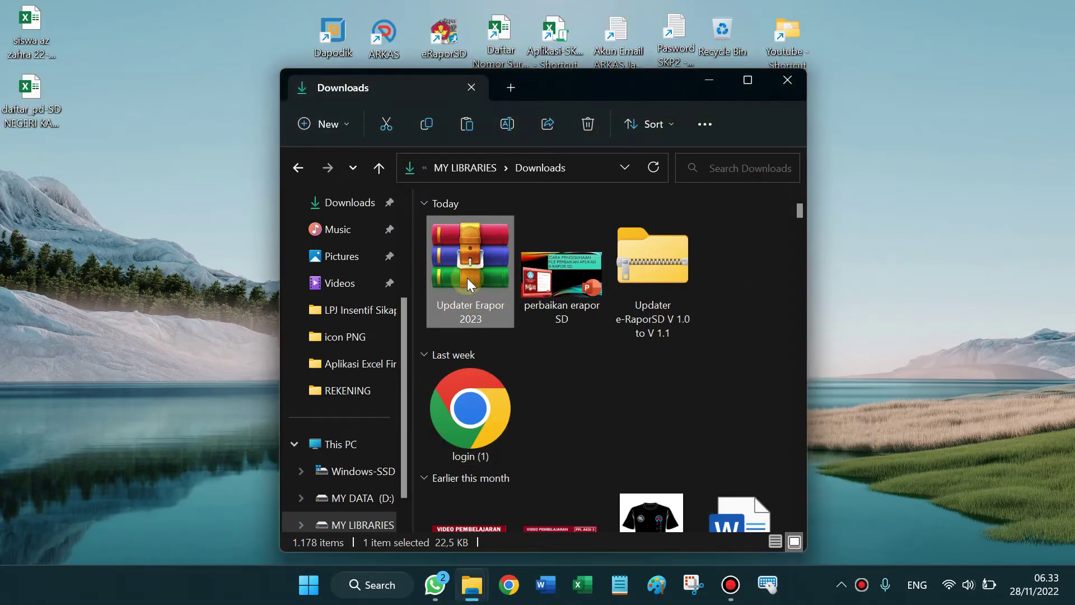
Step: Extract the Updater Erapor 2023 archive with WinRAR into its own folder, entering the archive password
right_click(467, 277)
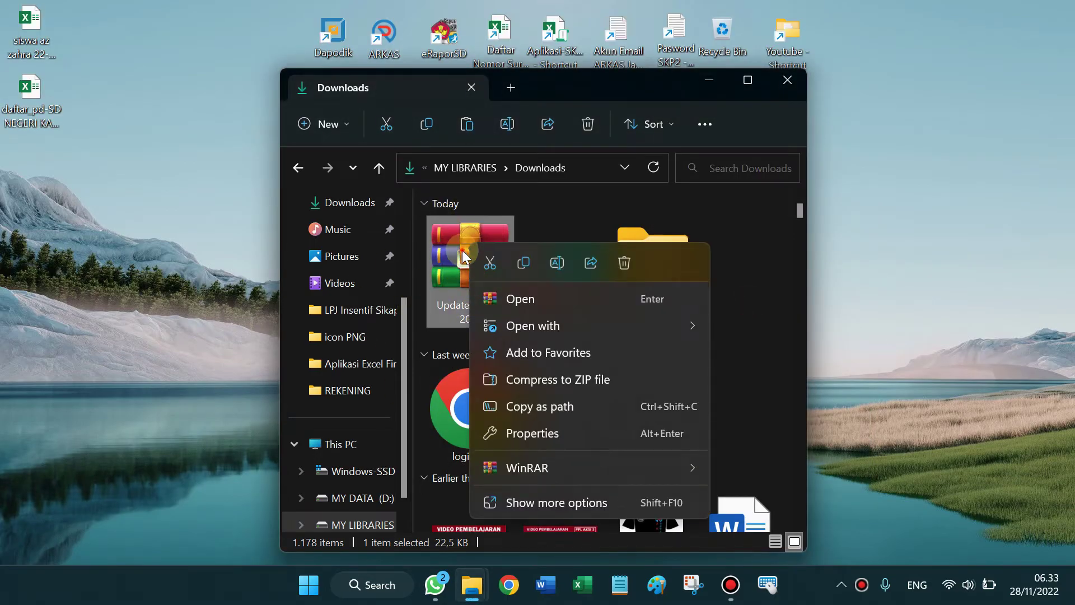
click(463, 256)
right_click(458, 250)
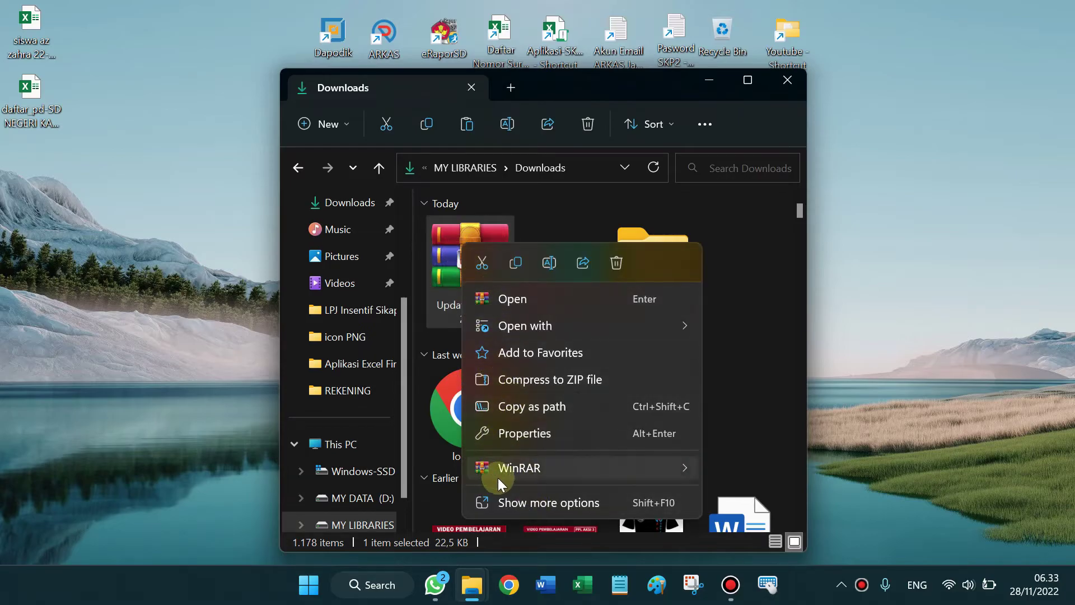
mouse_move(595, 468)
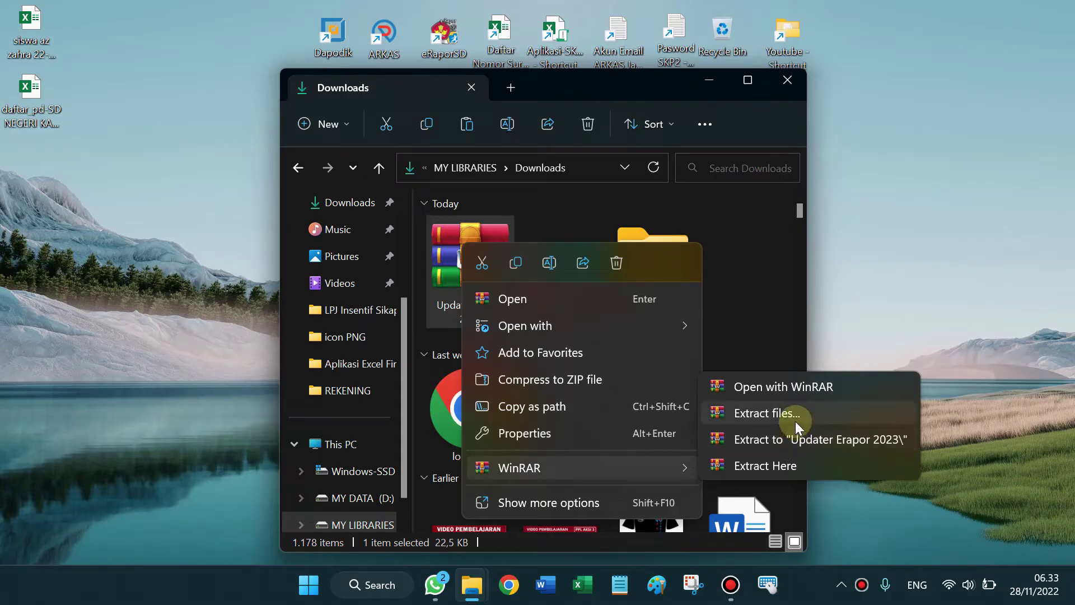
click(795, 440)
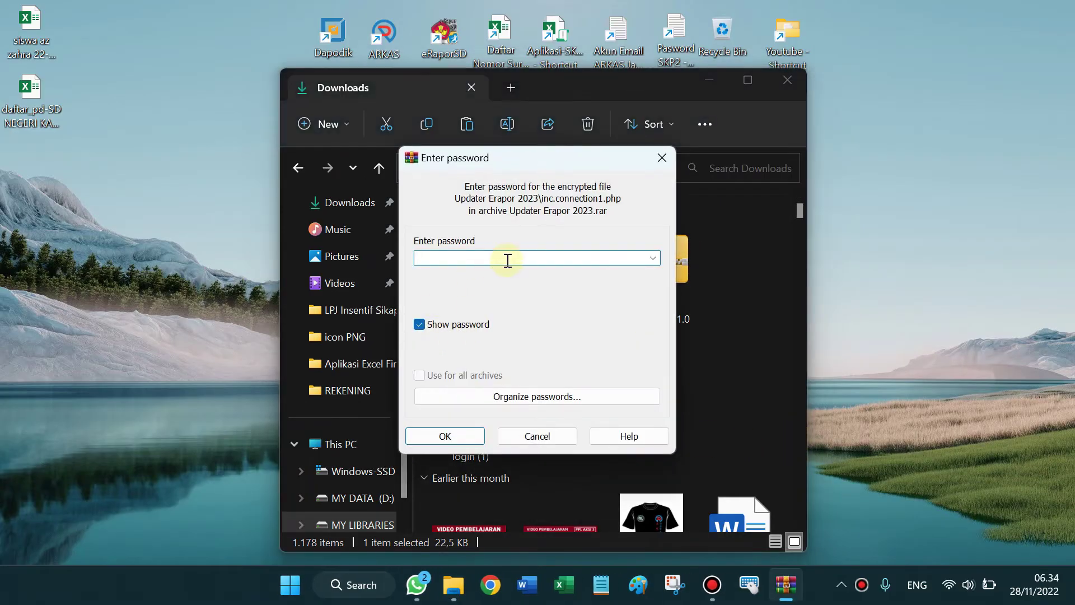
key(Return)
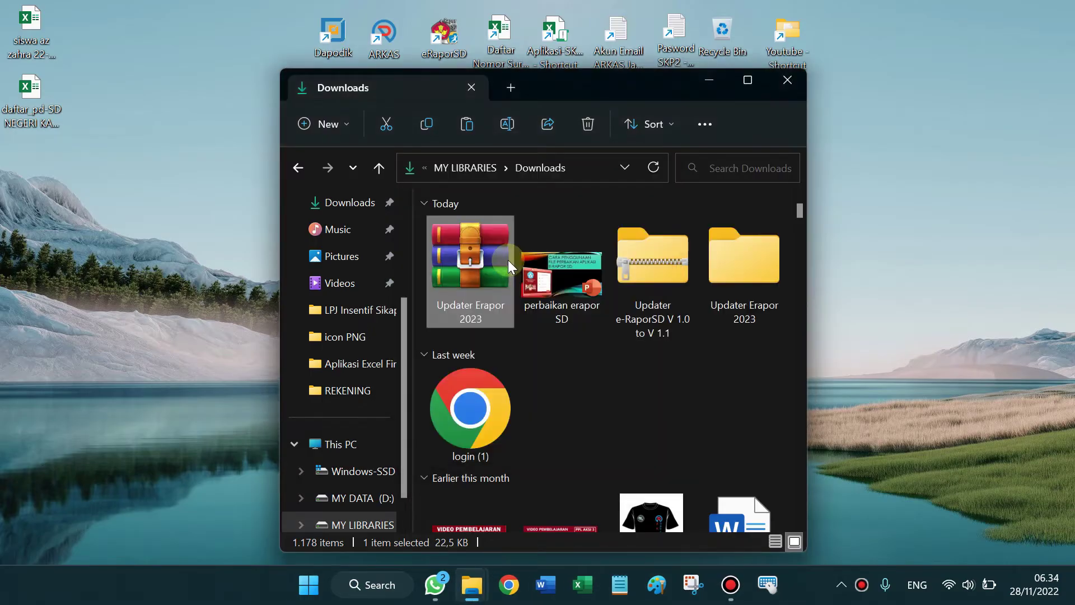
Step: Go into the nested Updater Erapor 2023 folder and select Update eRaporSD 2023
double_click(770, 290)
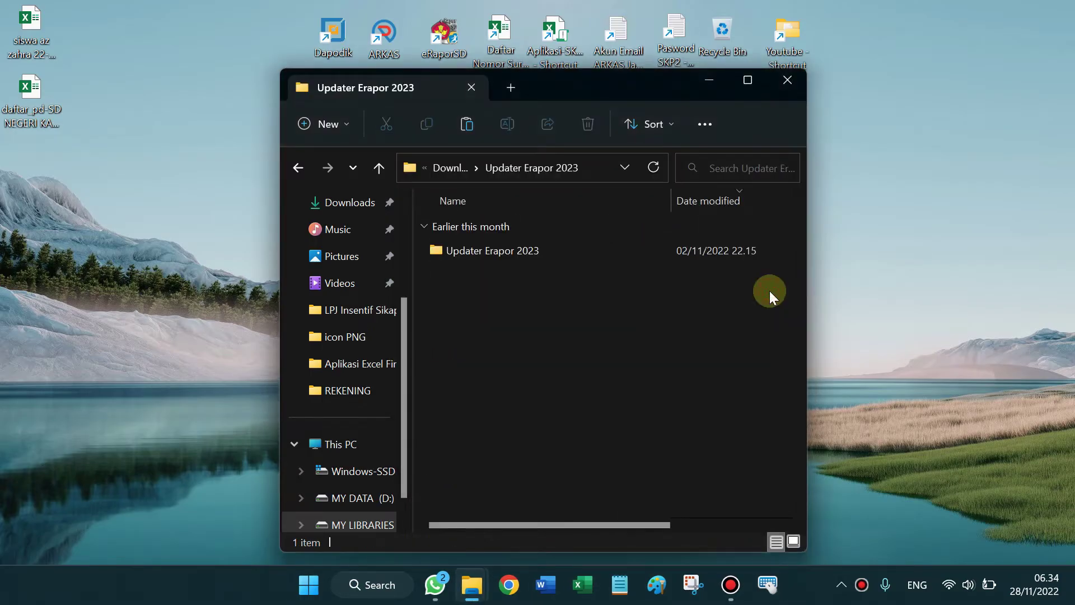
double_click(532, 248)
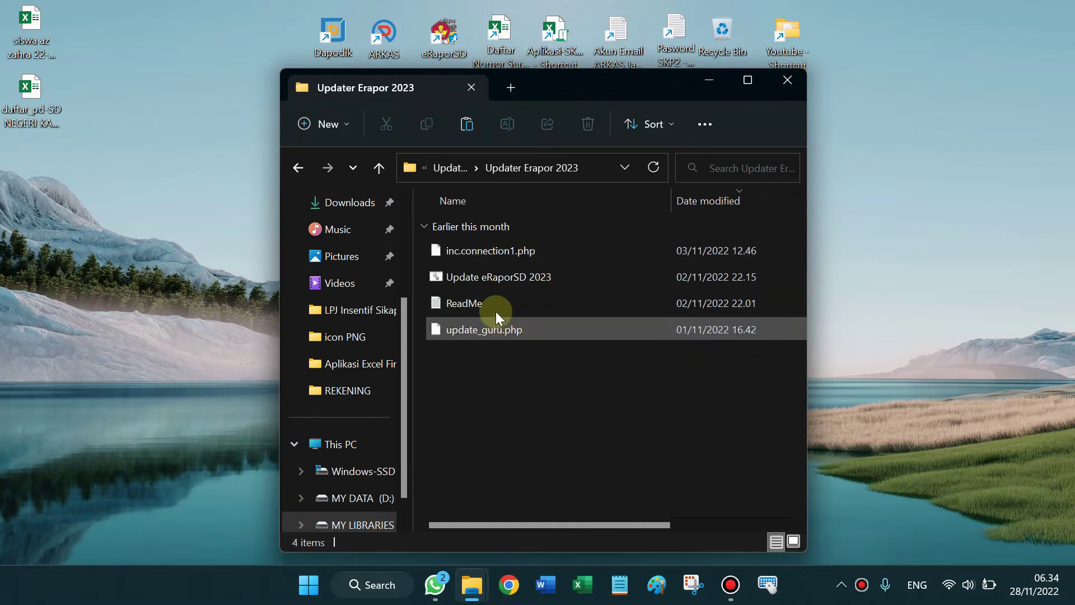
click(500, 278)
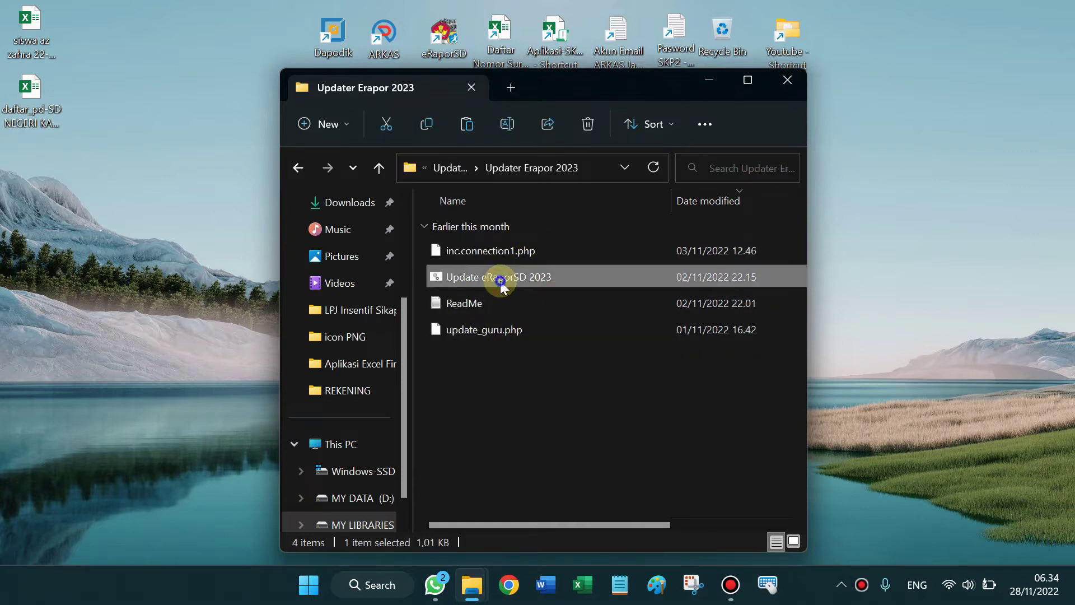
Step: Run Update eRaporSD 2023 as administrator in Command Prompt
right_click(499, 282)
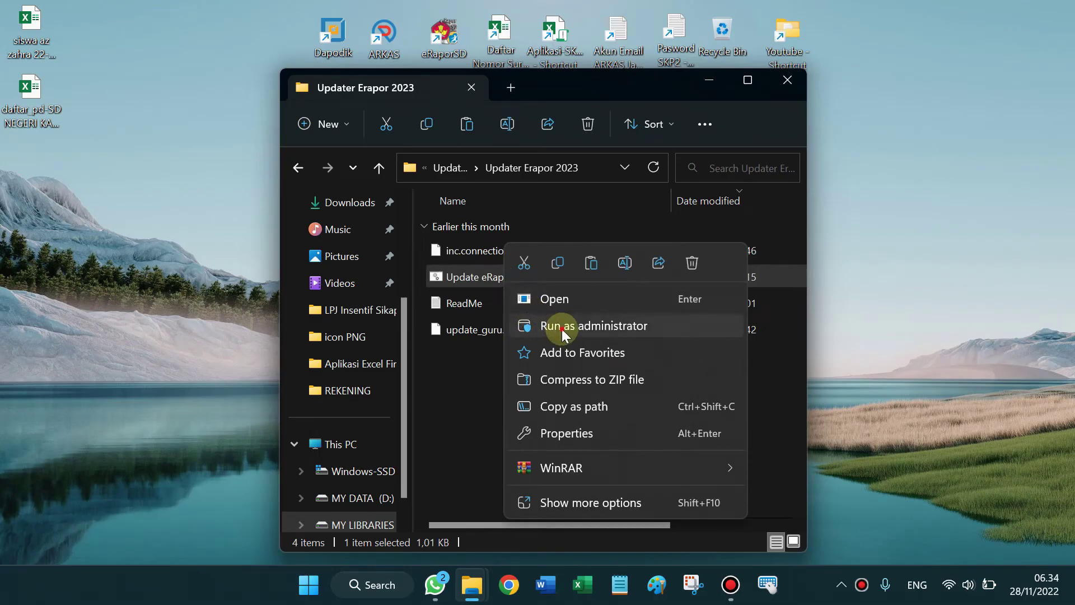
click(550, 327)
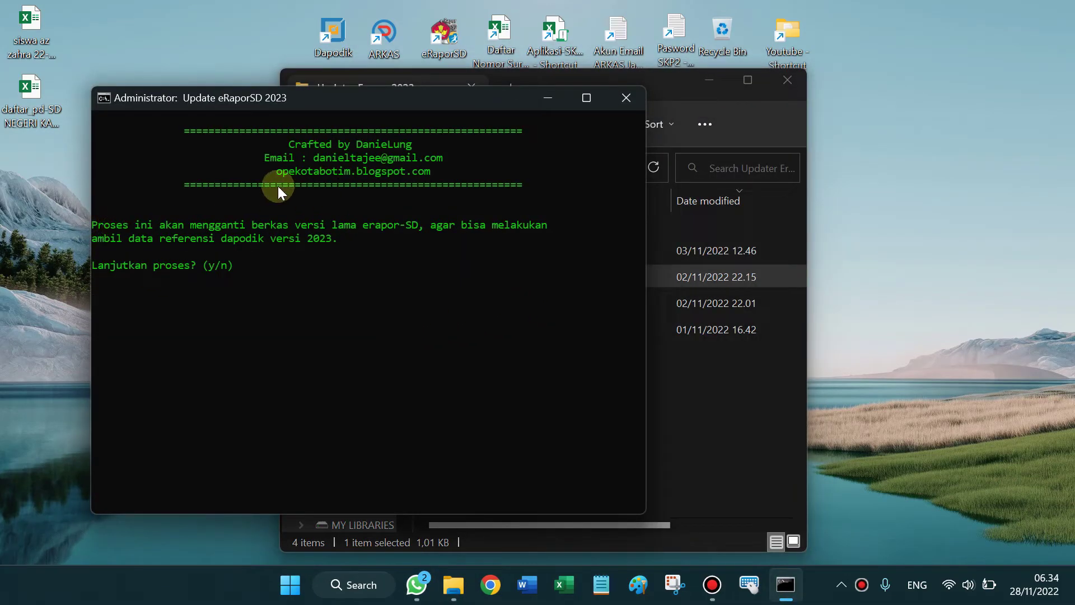
click(297, 143)
Step: Highlight the updater's credits and replacement notes, then answer y to 'Lanjutkan proses?'
drag(351, 149, 418, 144)
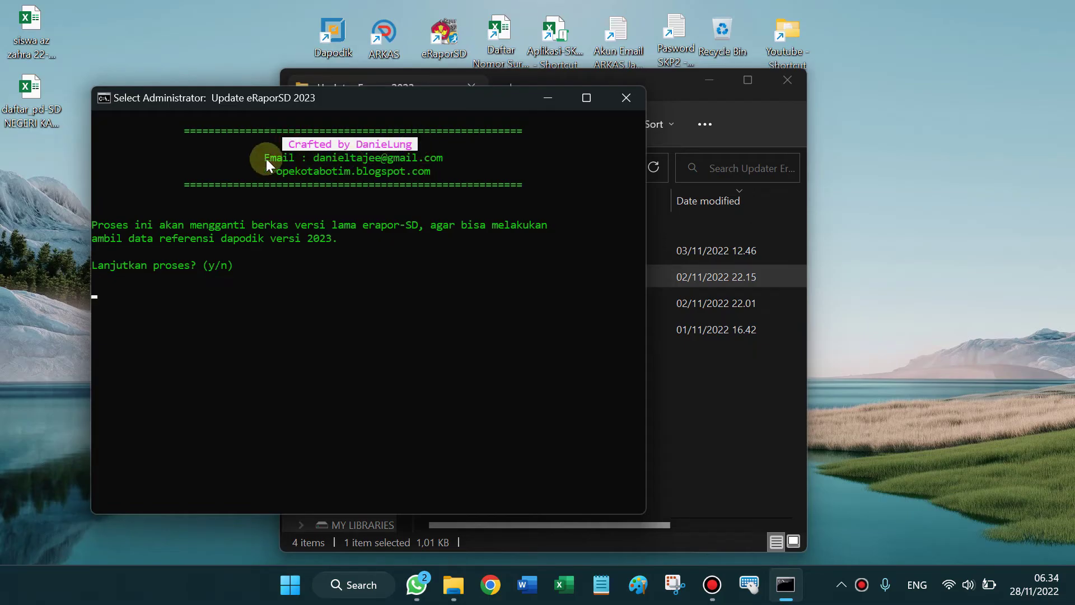
drag(266, 159, 436, 157)
drag(272, 172, 445, 174)
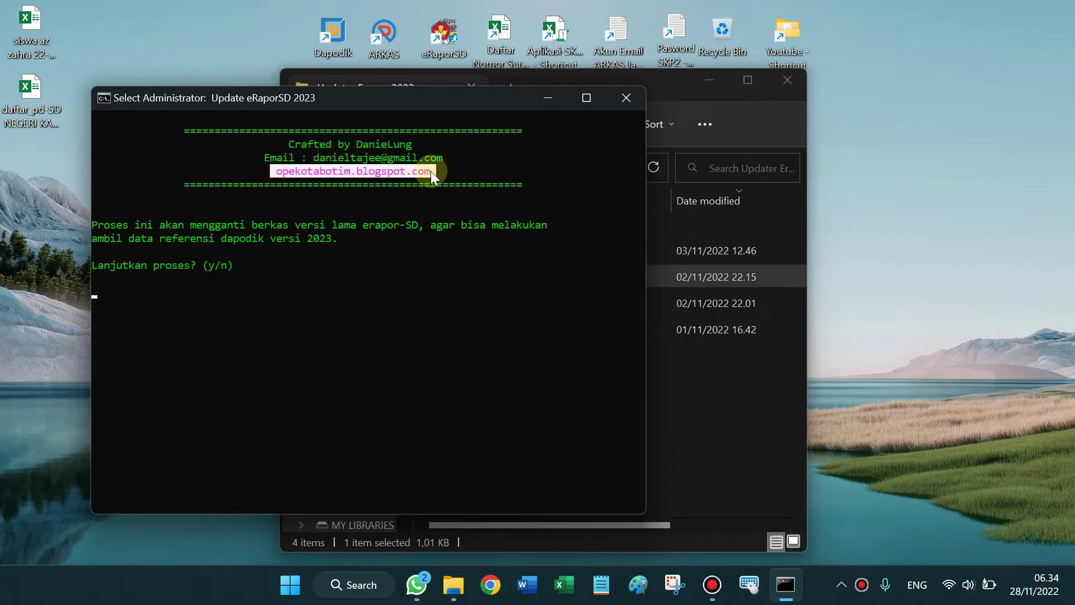
drag(98, 225, 253, 234)
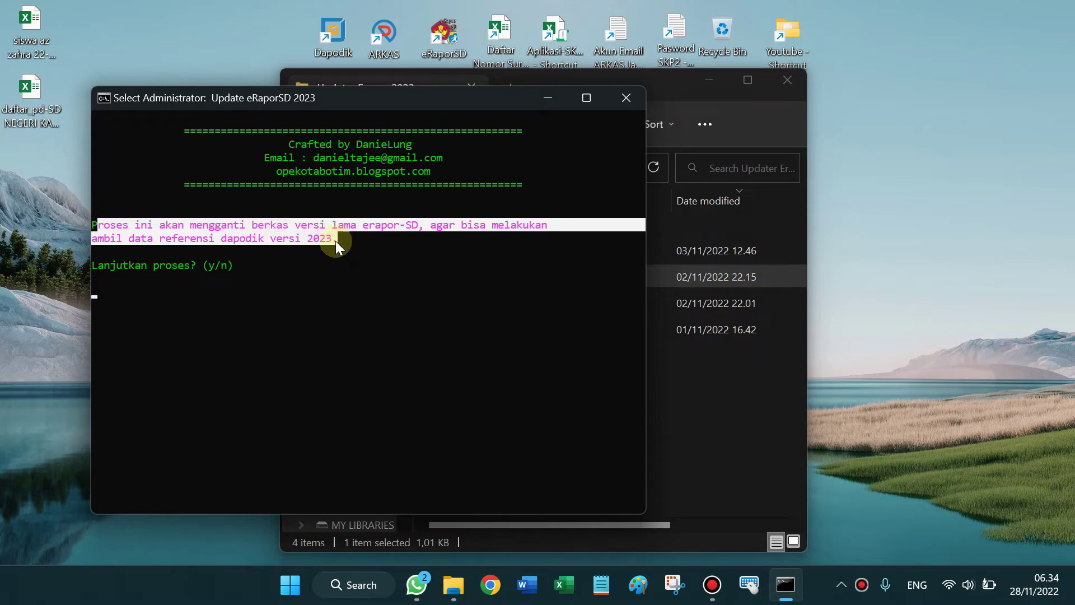
click(105, 290)
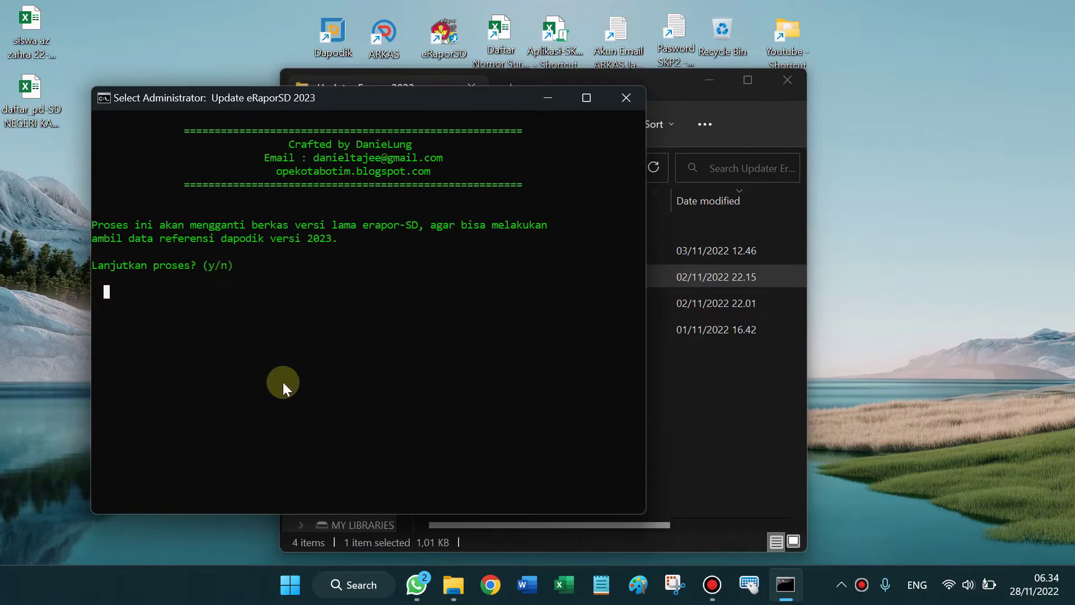
text(y)
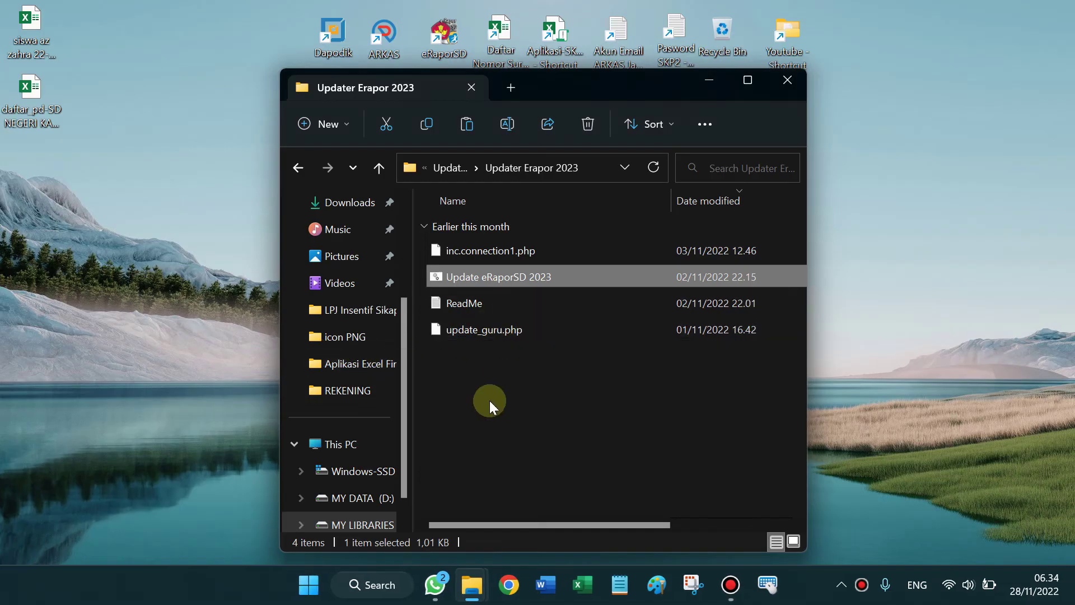
Step: Launch e-Rapor SD from the eRaporSD desktop shortcut to reopen its login page
double_click(446, 36)
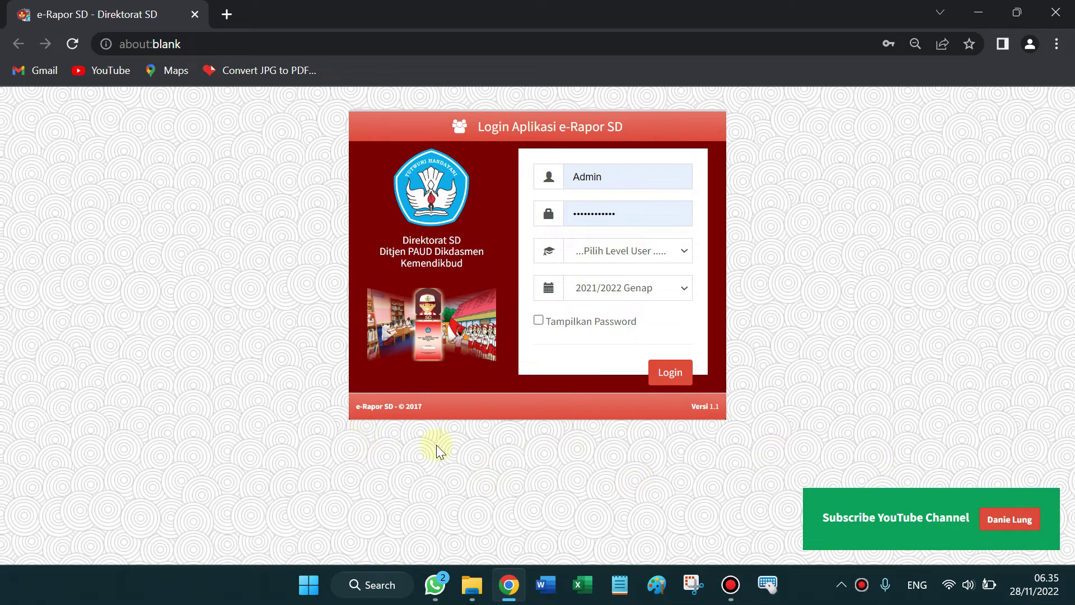
Step: Log in to e-Rapor SD as Admin for 2021/2022 Genap
click(626, 253)
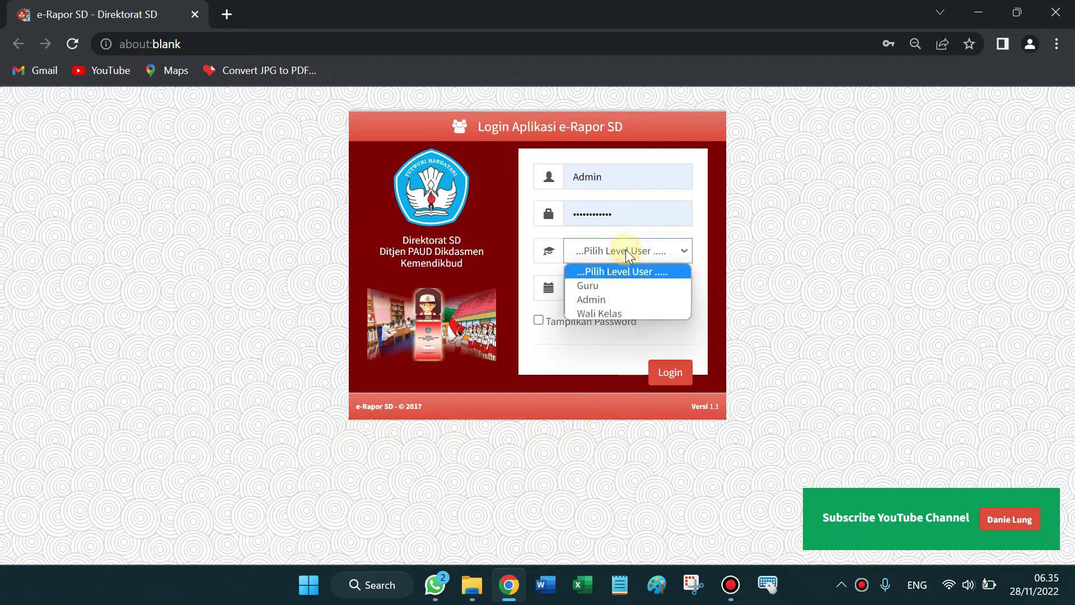
click(607, 307)
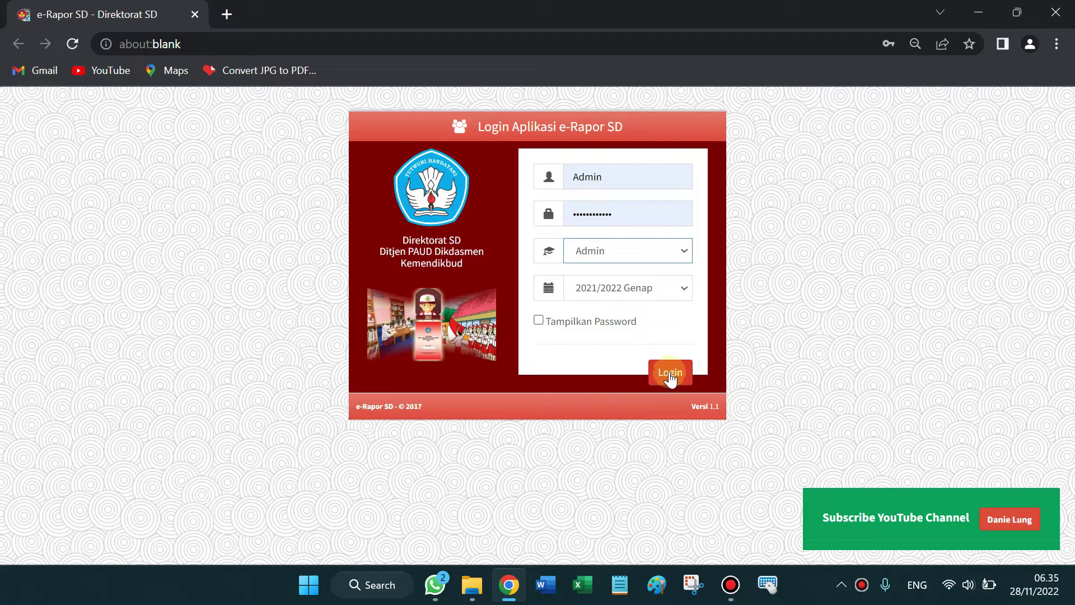
click(680, 286)
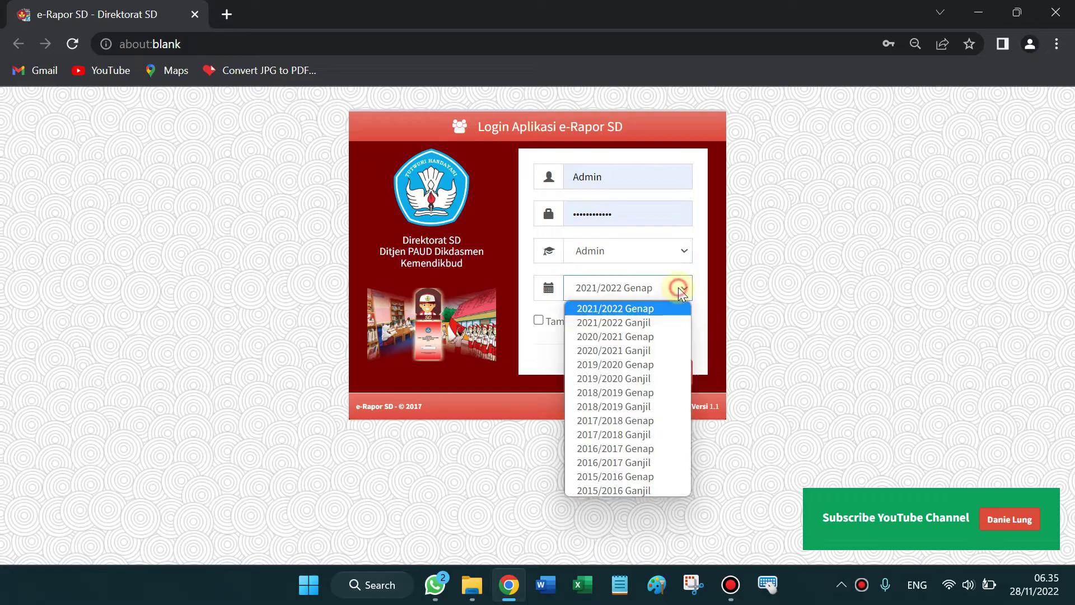
click(718, 309)
click(671, 374)
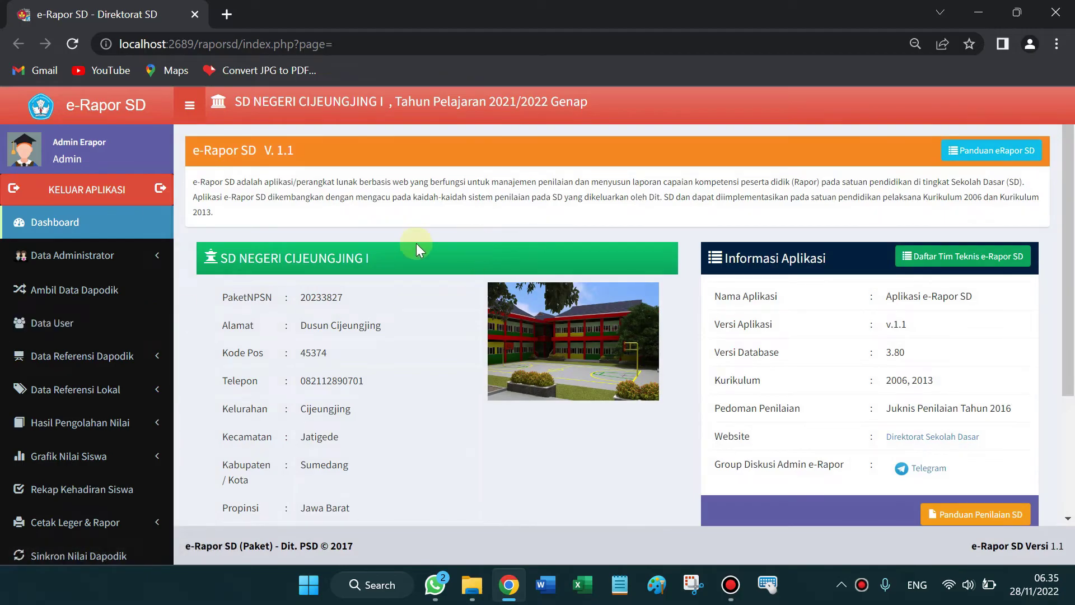
Step: Open Ambil Data Dapodik, dismiss the translate offer, and resync the school data
click(73, 290)
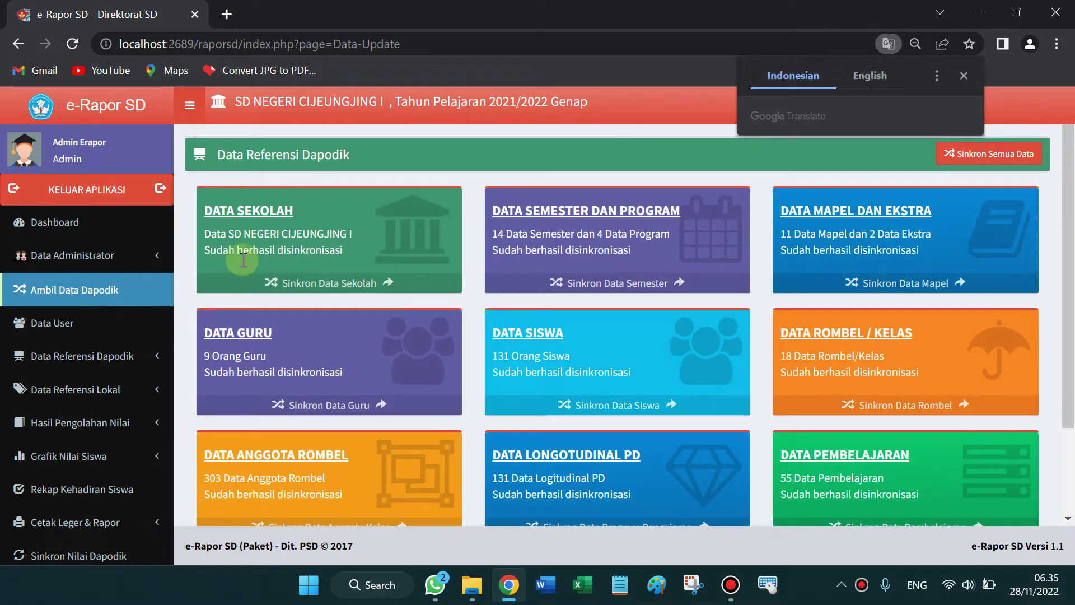
click(964, 76)
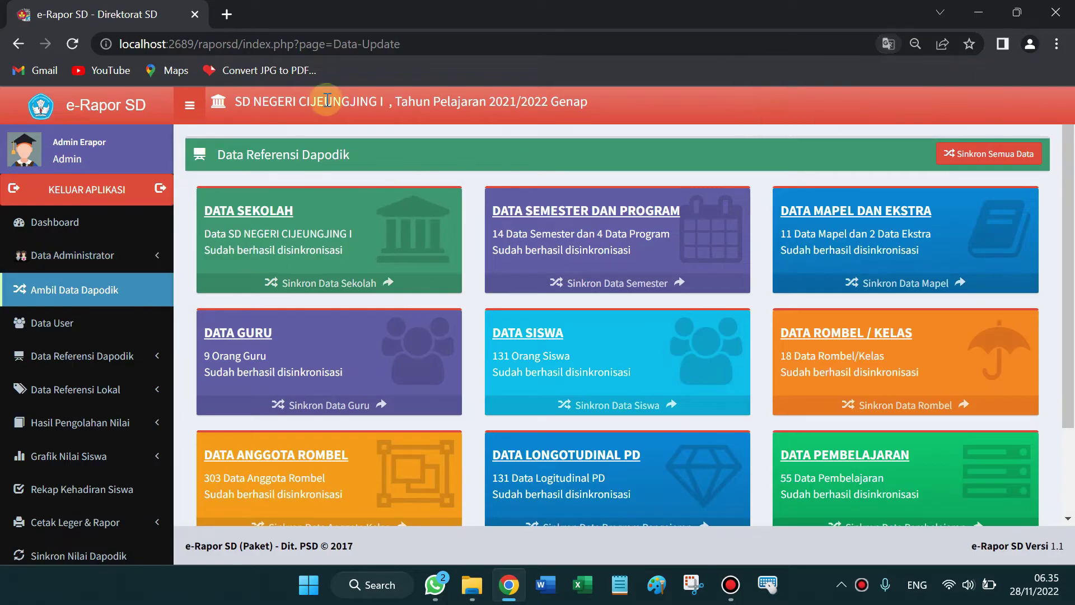
drag(396, 102, 606, 106)
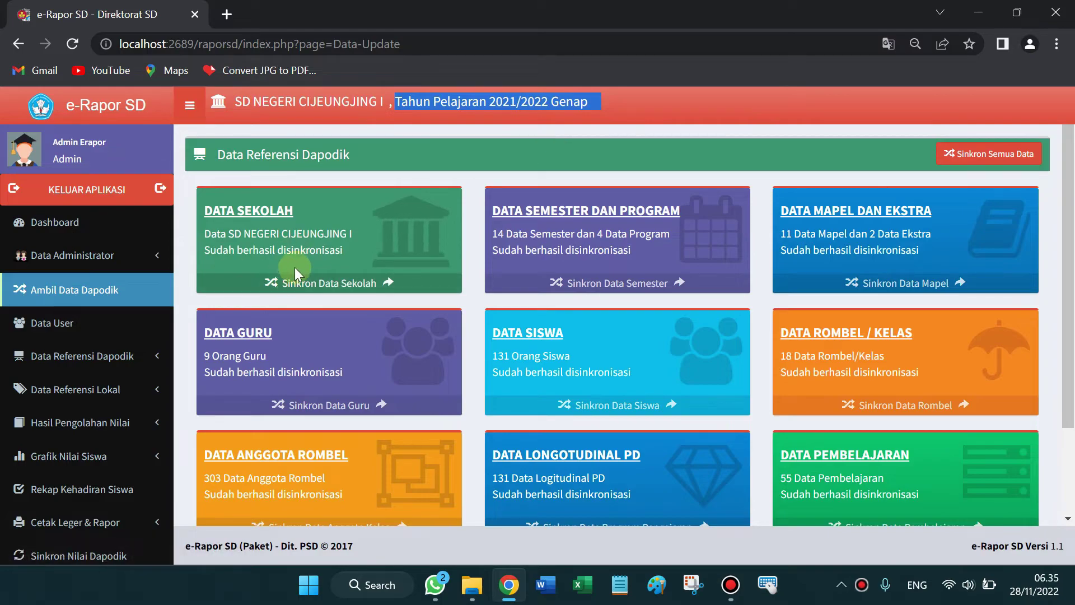
click(372, 283)
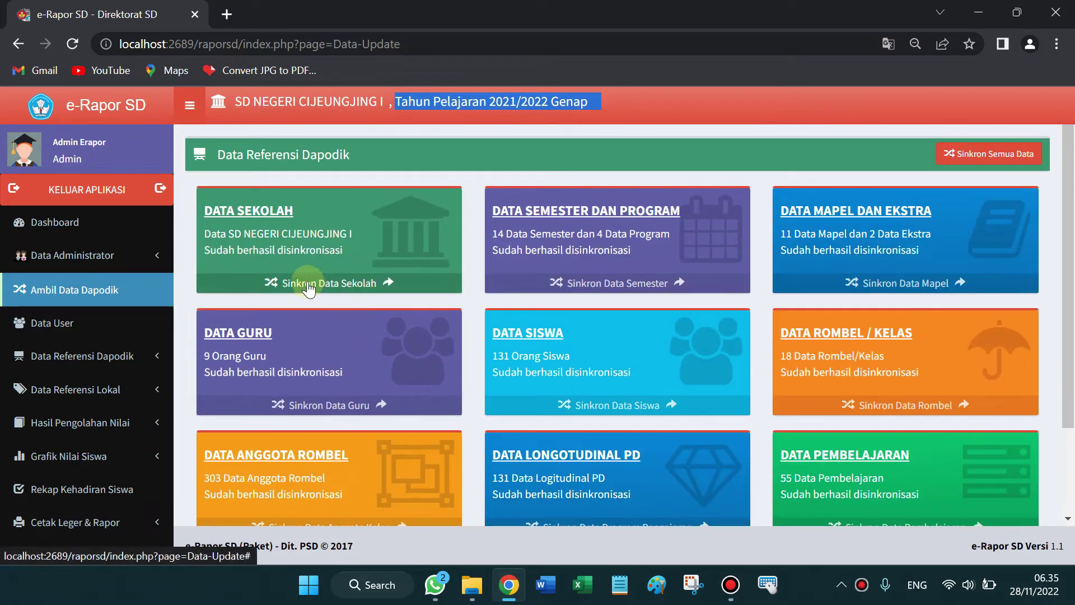